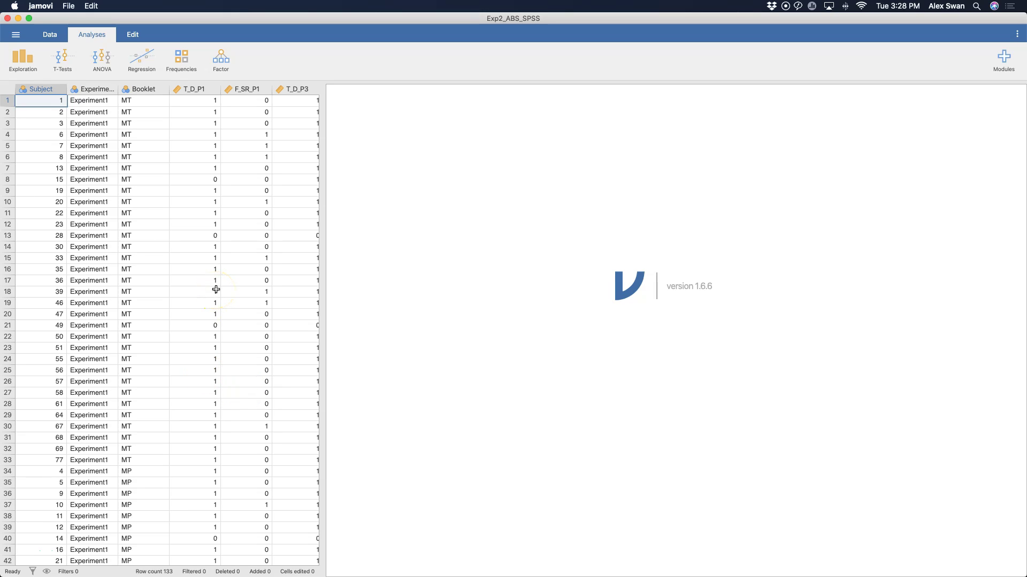
Step: Widen the data grid and scroll right to reveal columns like Avg_True, Avg_False and Avg_T_D_C
{"action": "scroll", "coordinate": [156, 108], "scroll_direction": "right", "scroll_amount": 15}
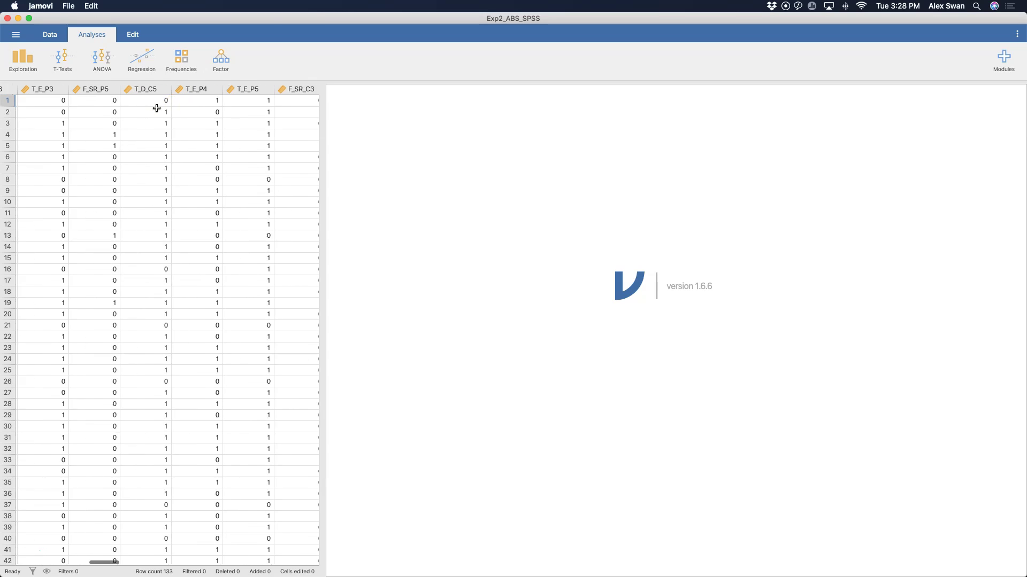
{"action": "left_click_drag", "start_coordinate": [323, 300], "coordinate": [636, 284]}
{"action": "scroll", "coordinate": [155, 207], "scroll_direction": "right", "scroll_amount": 10}
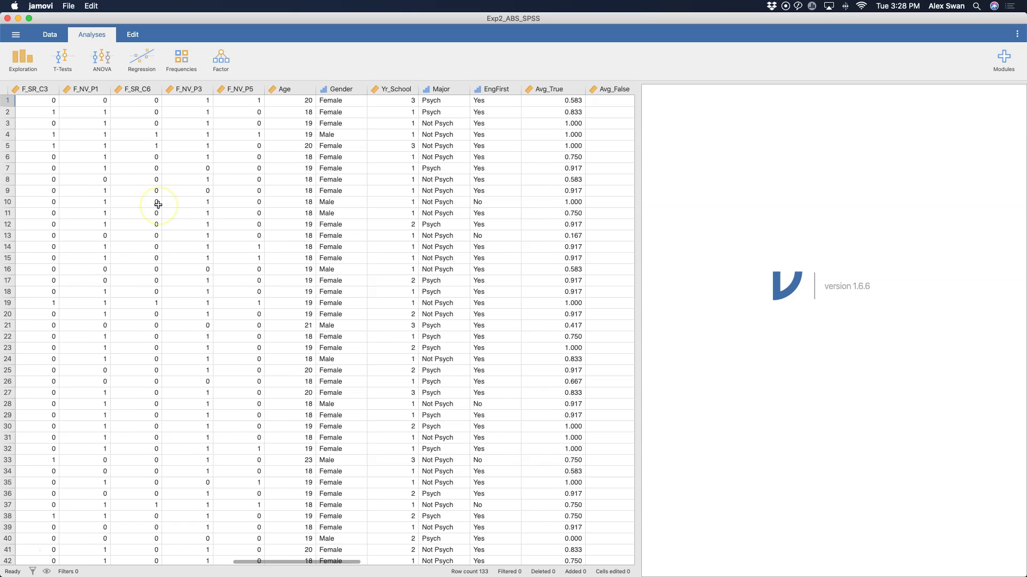
{"action": "scroll", "coordinate": [158, 205], "scroll_direction": "right", "scroll_amount": 10}
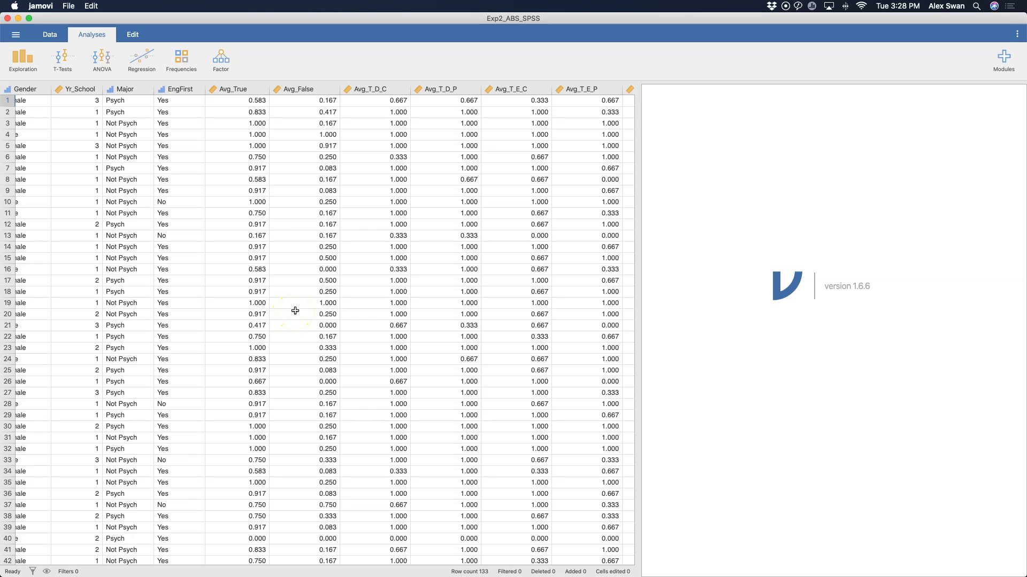
Step: Open the Frequencies menu listing binomial, goodness-of-fit, χ² association and McNemar tests
{"action": "left_click", "coordinate": [184, 61]}
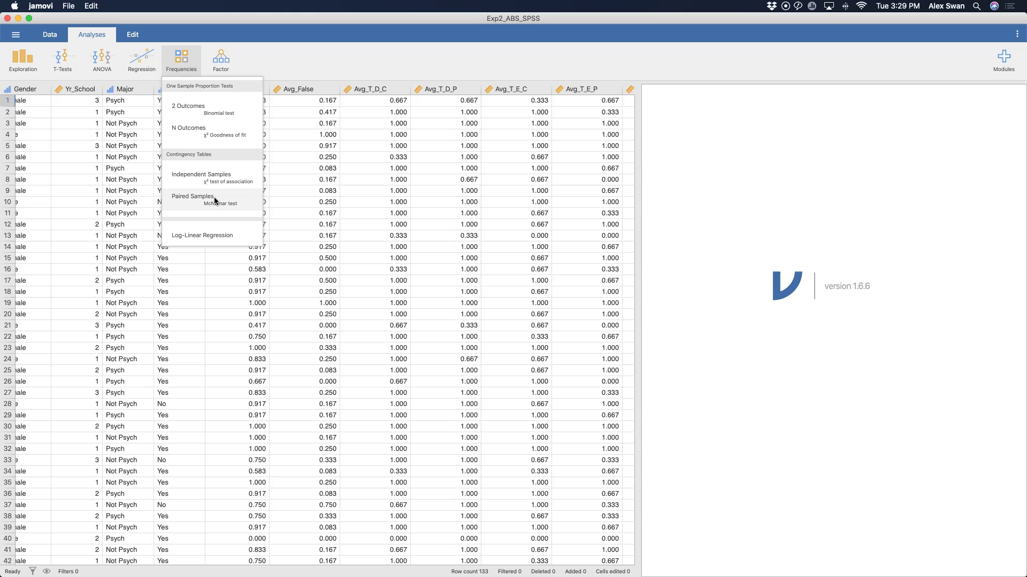
Step: Start a Proportion Test (2 Outcomes) and toggle the Bayesian Statistics section open and closed
{"action": "left_click", "coordinate": [227, 116]}
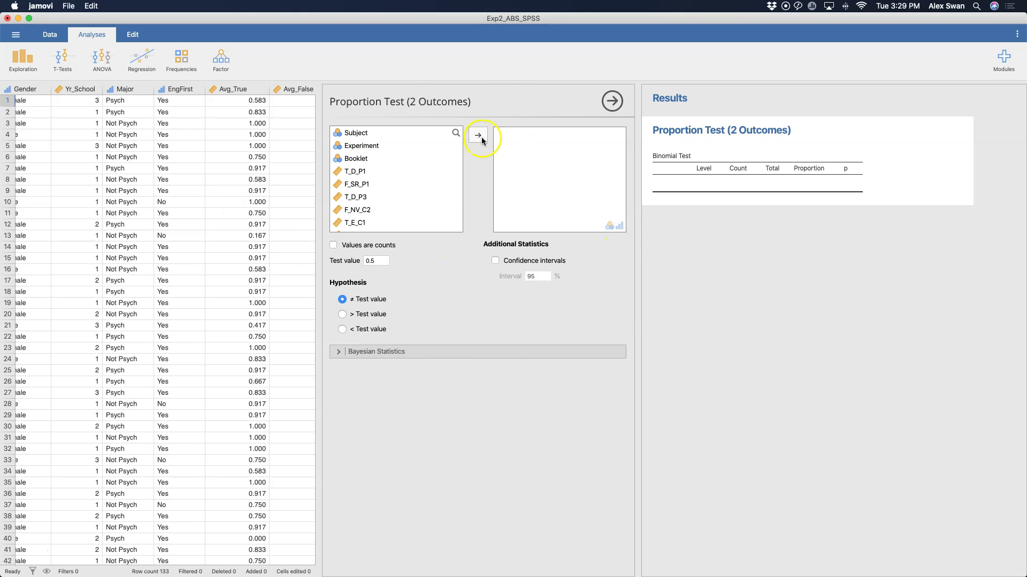
{"action": "left_click", "coordinate": [338, 352]}
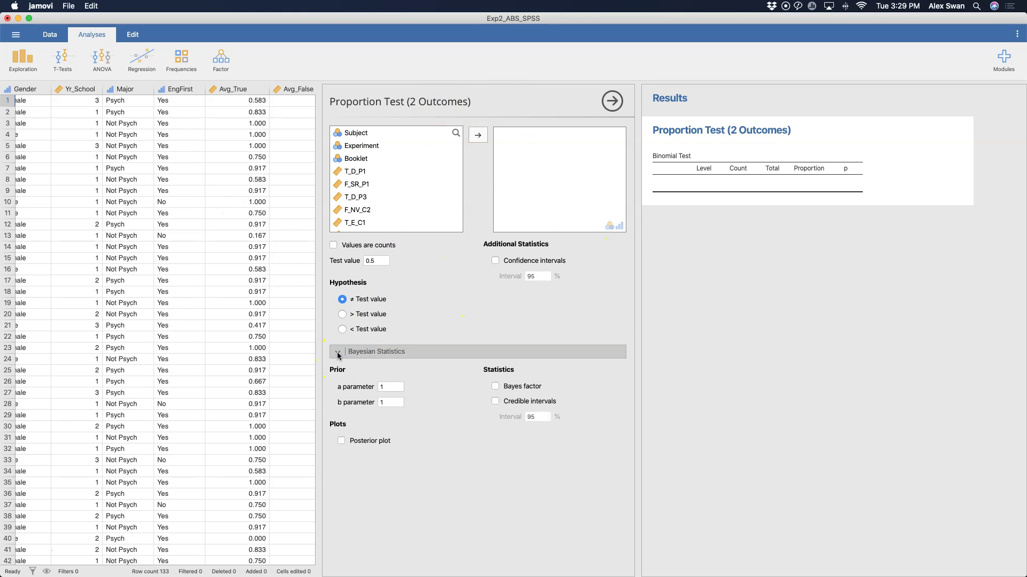
{"action": "left_click", "coordinate": [338, 353]}
{"action": "left_click", "coordinate": [339, 353]}
{"action": "left_click", "coordinate": [339, 353]}
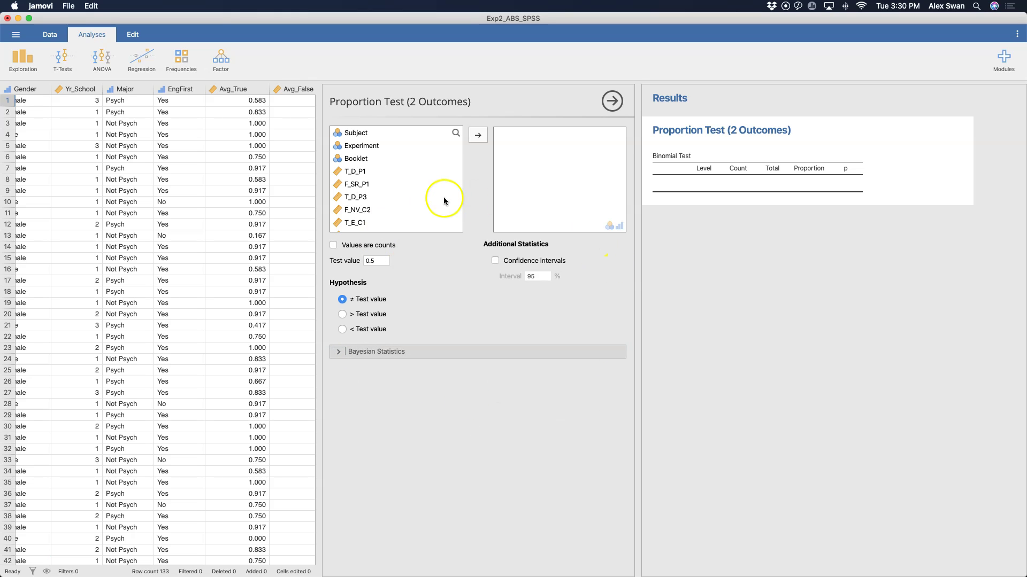
Step: Browse the variable list, selecting Avg_True and Avg_False before settling on Booklet
{"action": "scroll", "coordinate": [423, 192], "scroll_direction": "down", "scroll_amount": 10}
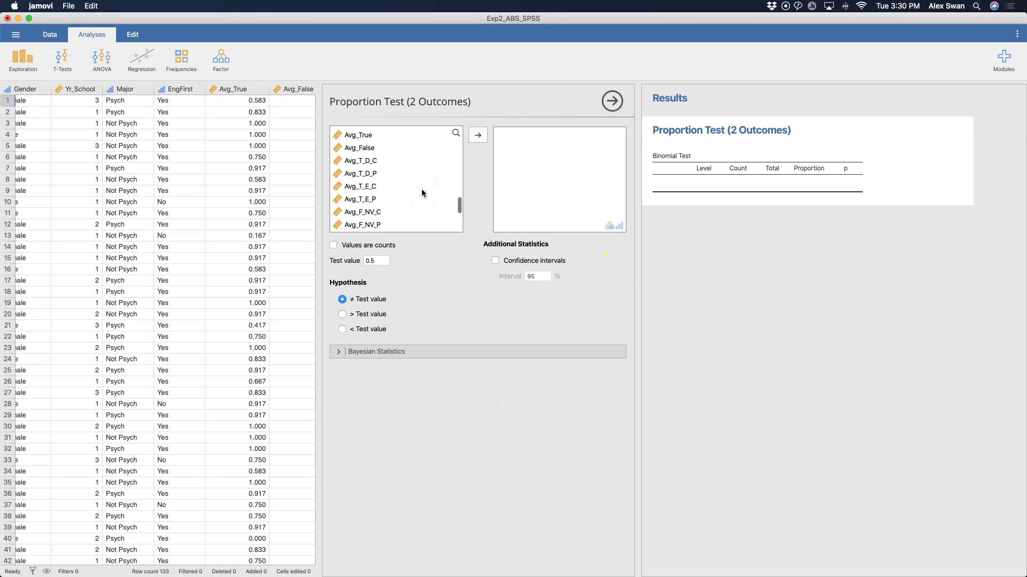
{"action": "scroll", "coordinate": [420, 192], "scroll_direction": "up", "scroll_amount": 2}
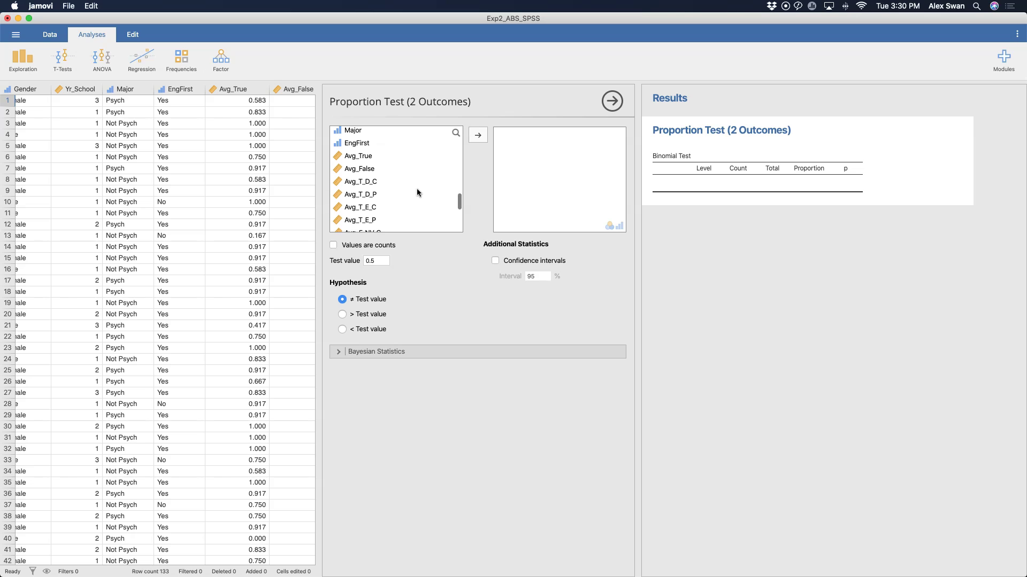
{"action": "left_click", "coordinate": [359, 156]}
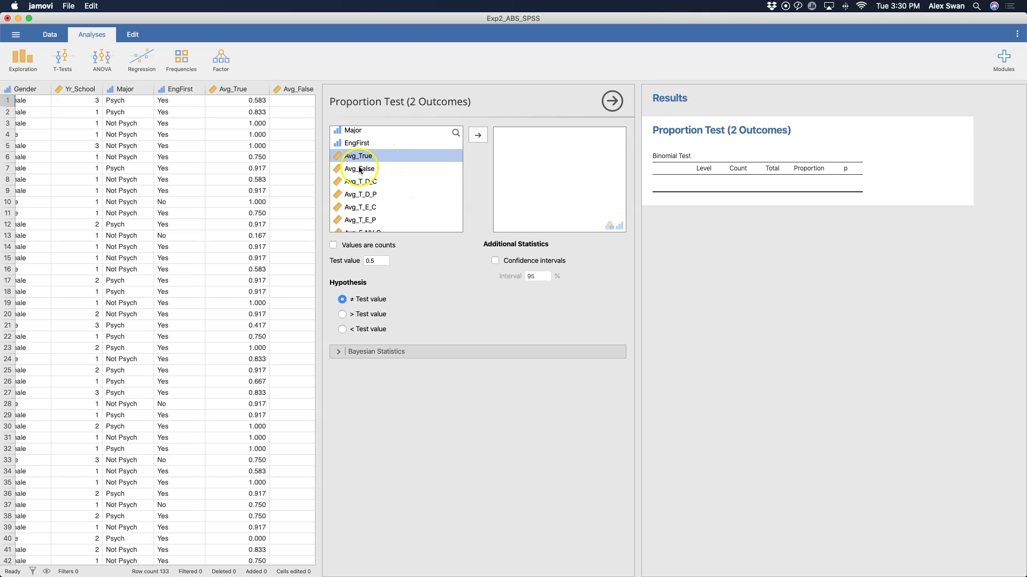
{"action": "left_click", "coordinate": [357, 171], "text": "shift"}
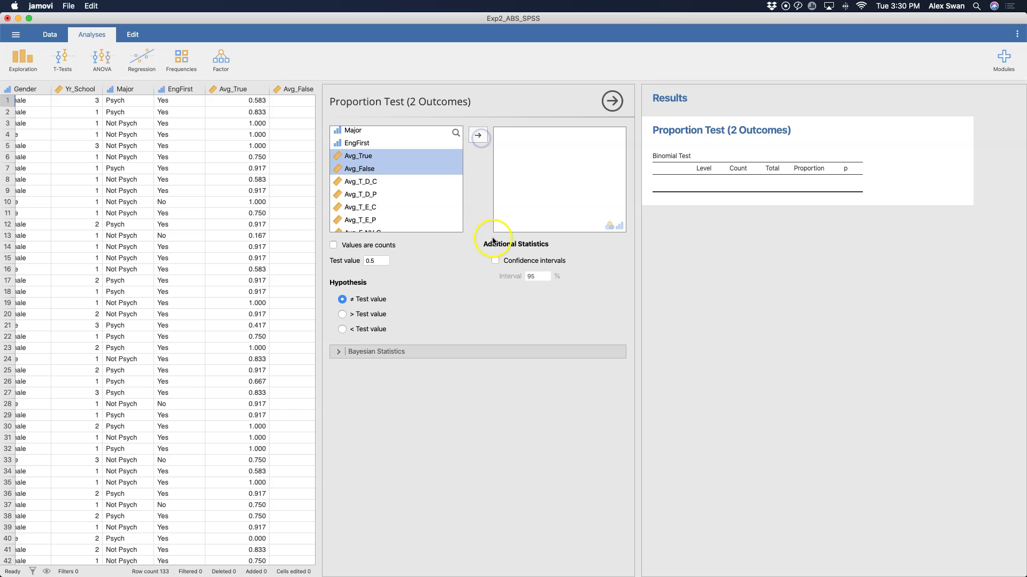
{"action": "scroll", "coordinate": [406, 209], "scroll_direction": "up", "scroll_amount": 10}
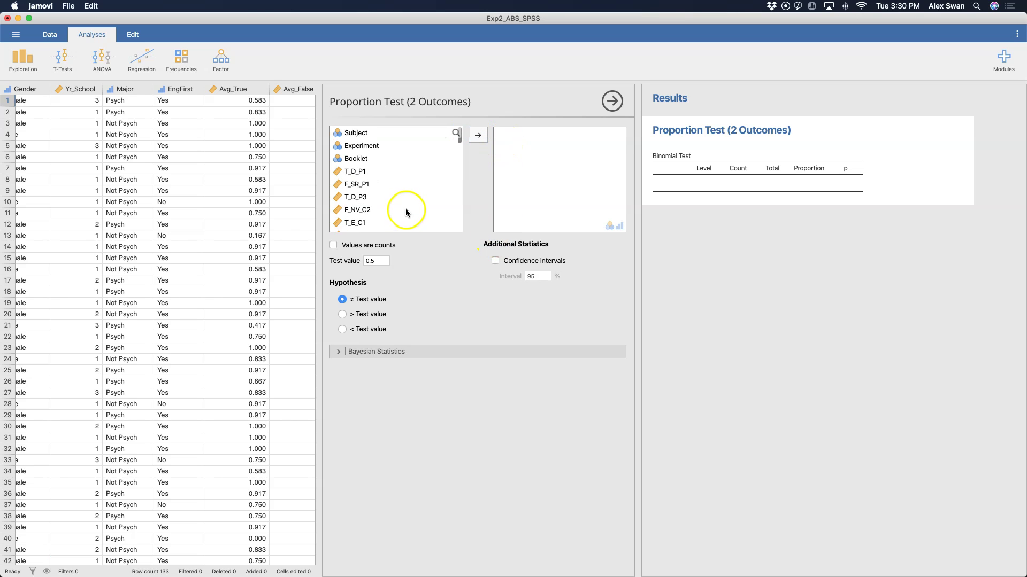
{"action": "left_click", "coordinate": [355, 158]}
Step: Move Booklet into the test variable box to get MT 67 (0.504) and MP 66 (0.496)
{"action": "left_click", "coordinate": [476, 137]}
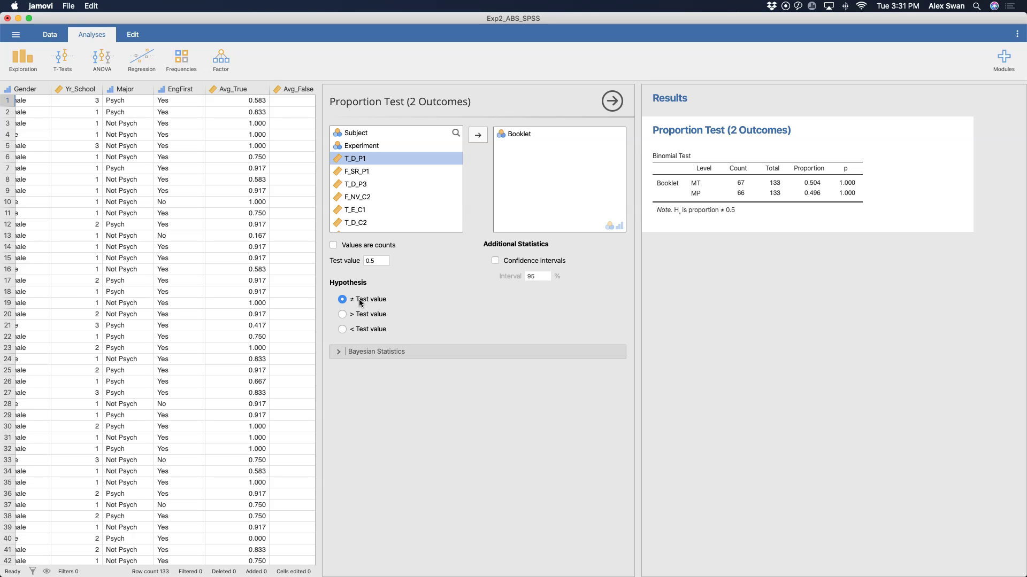
Step: Set the alternative hypothesis to > 0.5, then < 0.5, giving p = 0.569 (MT) and 0.500 (MP)
{"action": "left_click", "coordinate": [343, 317]}
{"action": "left_click", "coordinate": [343, 329]}
{"action": "scroll", "coordinate": [426, 162], "scroll_direction": "down", "scroll_amount": 10}
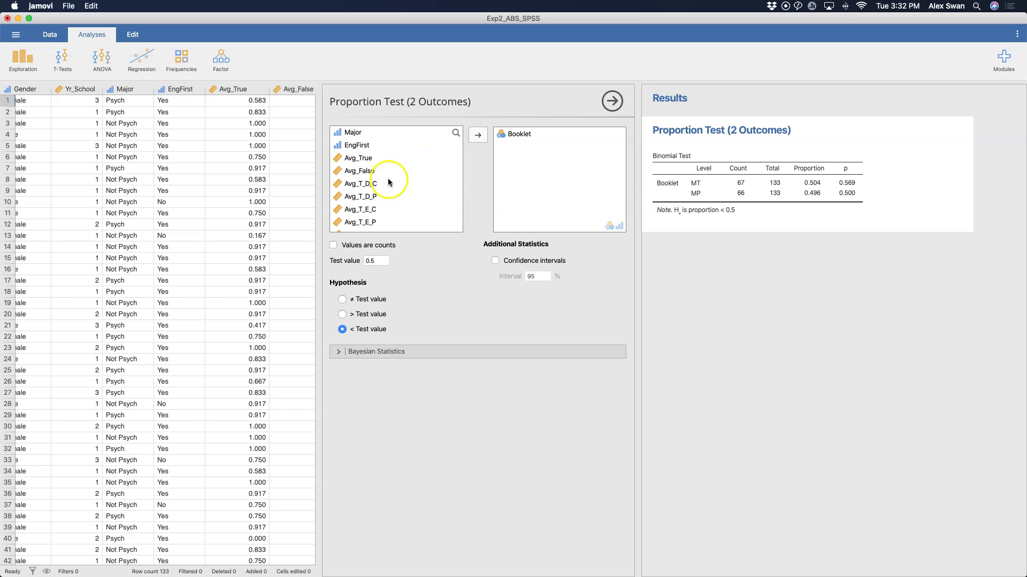
{"action": "scroll", "coordinate": [399, 171], "scroll_direction": "down", "scroll_amount": 5}
{"action": "scroll", "coordinate": [399, 172], "scroll_direction": "up", "scroll_amount": 5}
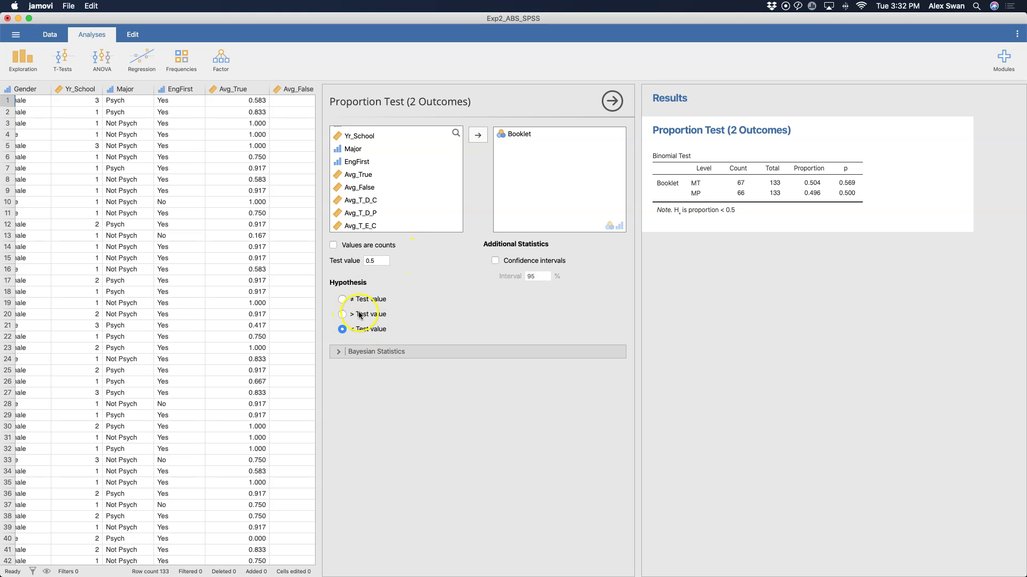
Step: Restore the ≠ 0.5 hypothesis and add 95% confidence intervals (0.416–0.592, 0.408–0.584)
{"action": "left_click", "coordinate": [345, 299]}
{"action": "left_click", "coordinate": [531, 261]}
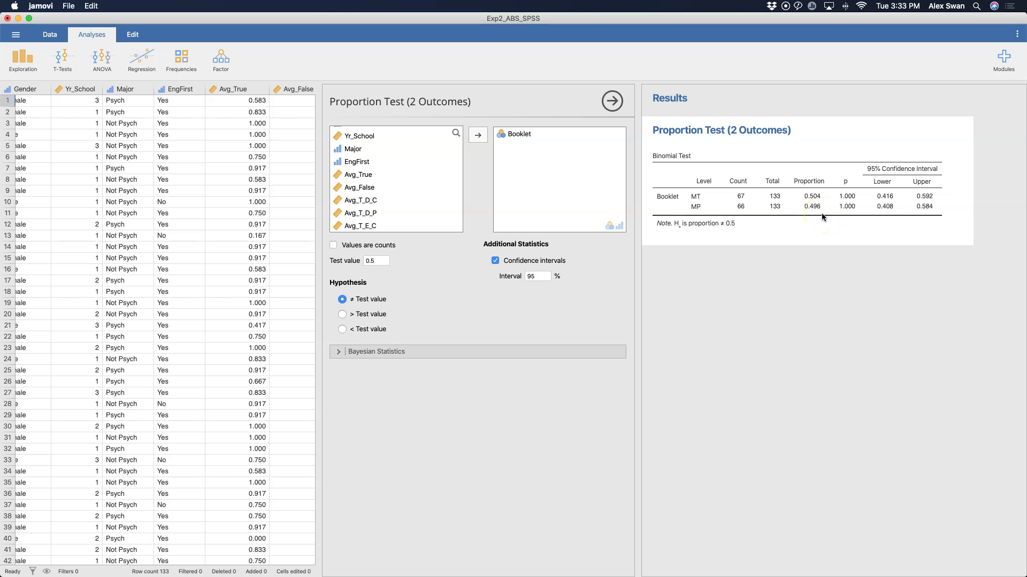
{"action": "left_click", "coordinate": [377, 260]}
{"action": "type", "text": ".25"}
{"action": "left_click", "coordinate": [436, 264]}
{"action": "left_click", "coordinate": [382, 262]}
{"action": "type", "text": "0."}
{"action": "left_click", "coordinate": [401, 259]}
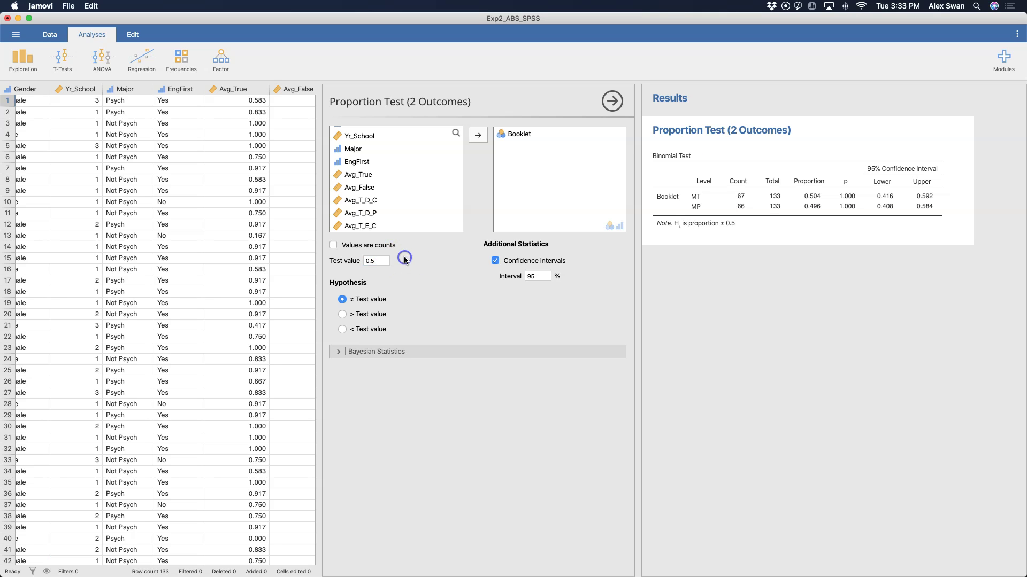